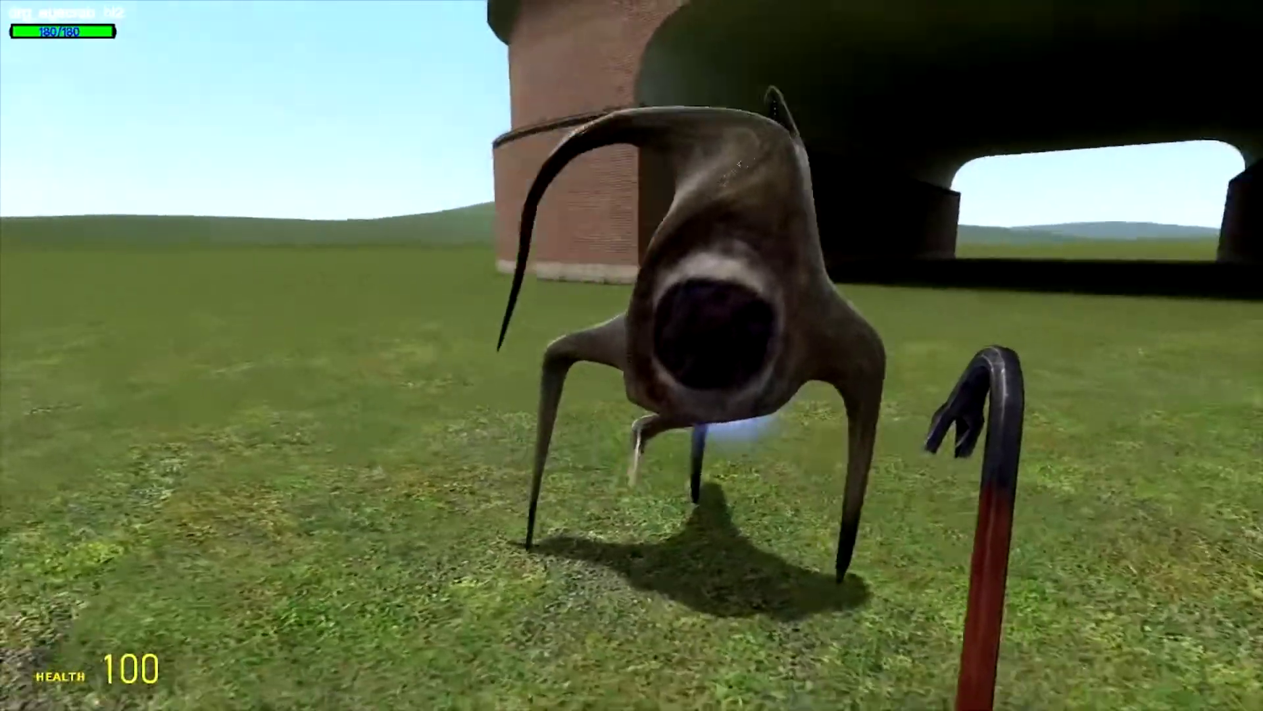
Grab the Watcher with the gravity gun and carry it across the stone flat ground.
{"action": "key", "text": "1"}
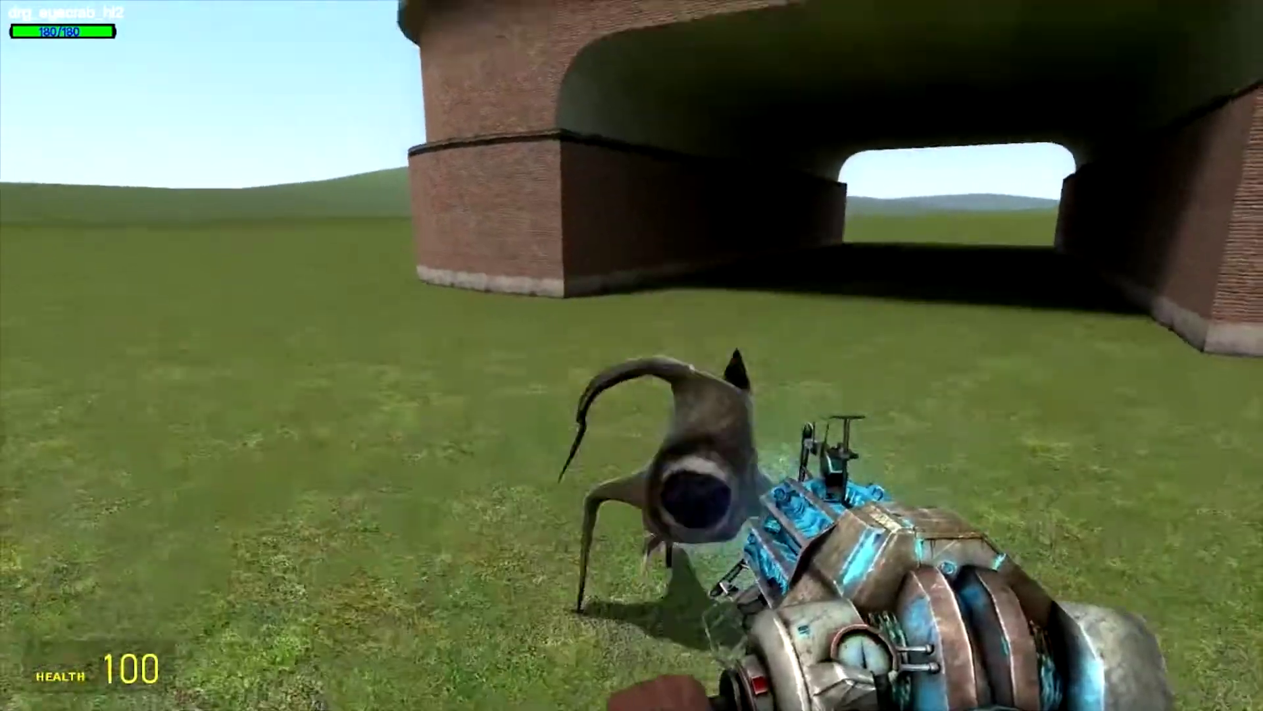
{"action": "left_click_drag", "start_coordinate": [632, 356], "coordinate": [632, 356]}
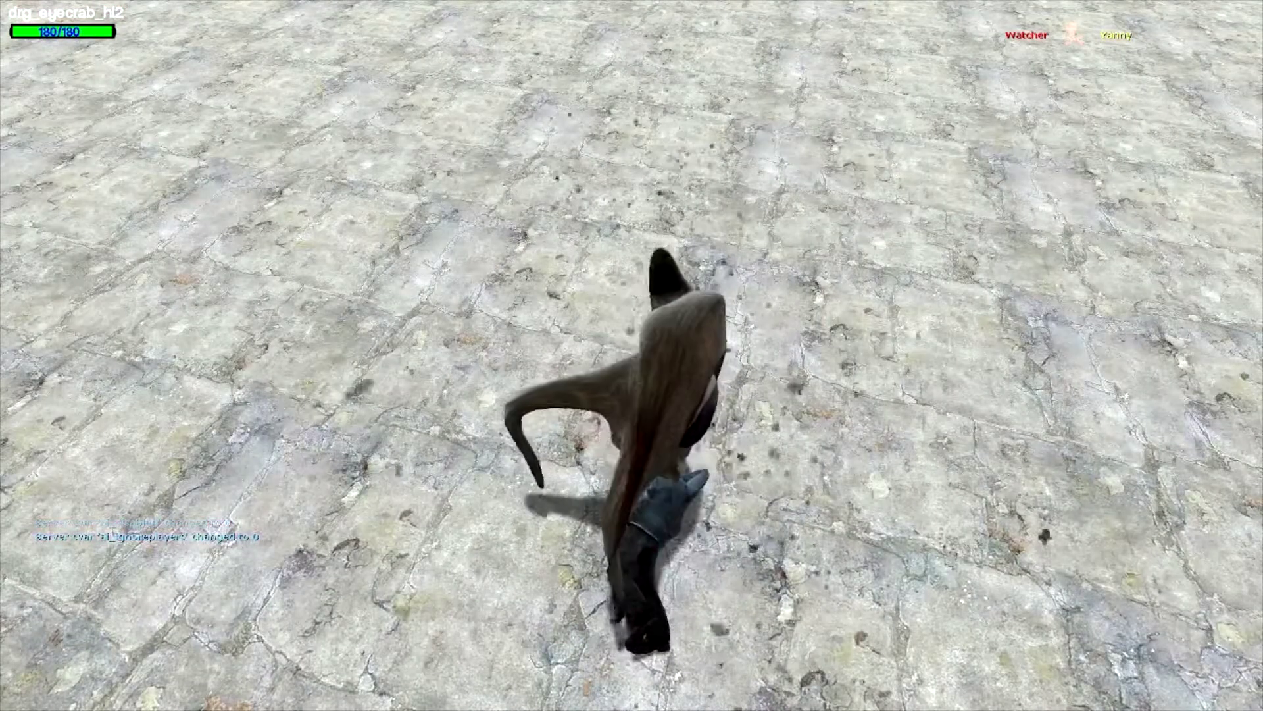
Leave the creature's view and respawn facing the Watcher.
{"action": "key", "text": "space"}
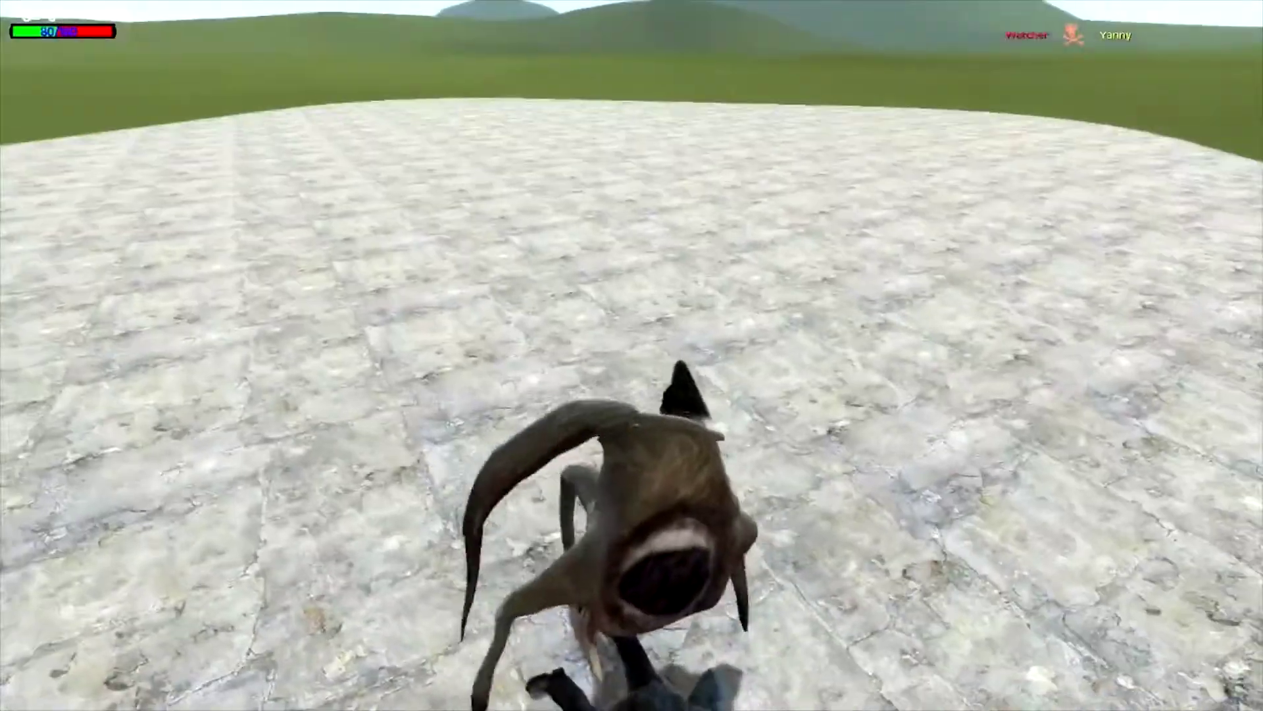
Respawn and fire two .357 Magnum shots at the Watcher.
{"action": "left_click", "coordinate": [633, 355]}
{"action": "scroll", "coordinate": [632, 356], "scroll_direction": "down", "scroll_amount": 1}
{"action": "scroll", "coordinate": [632, 355], "scroll_direction": "down", "scroll_amount": 1}
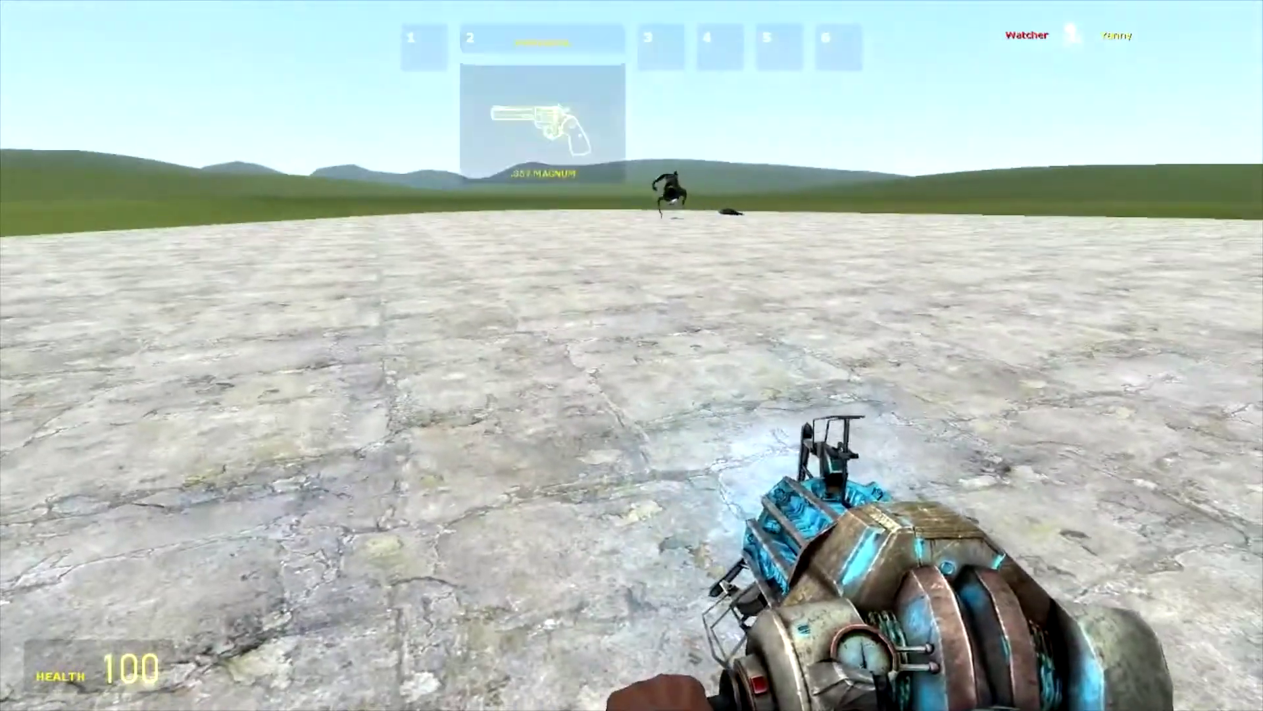
{"action": "left_click", "coordinate": [632, 355]}
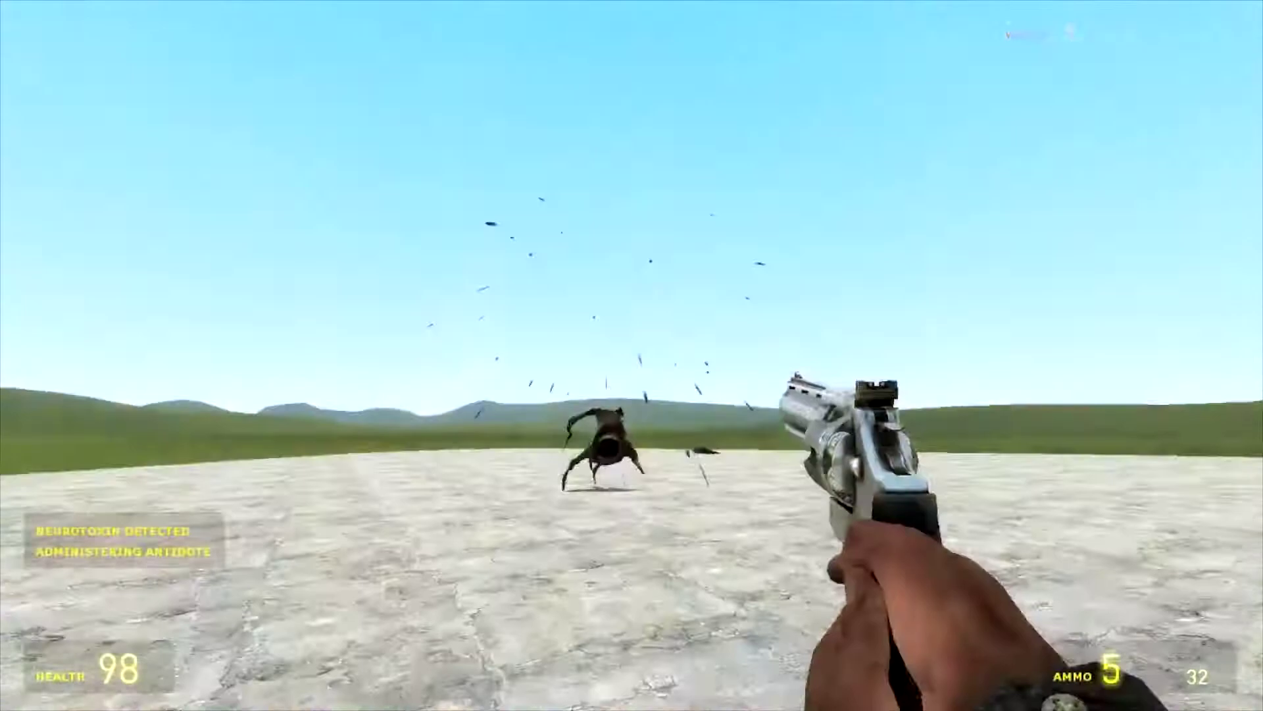
{"action": "left_click", "coordinate": [632, 356]}
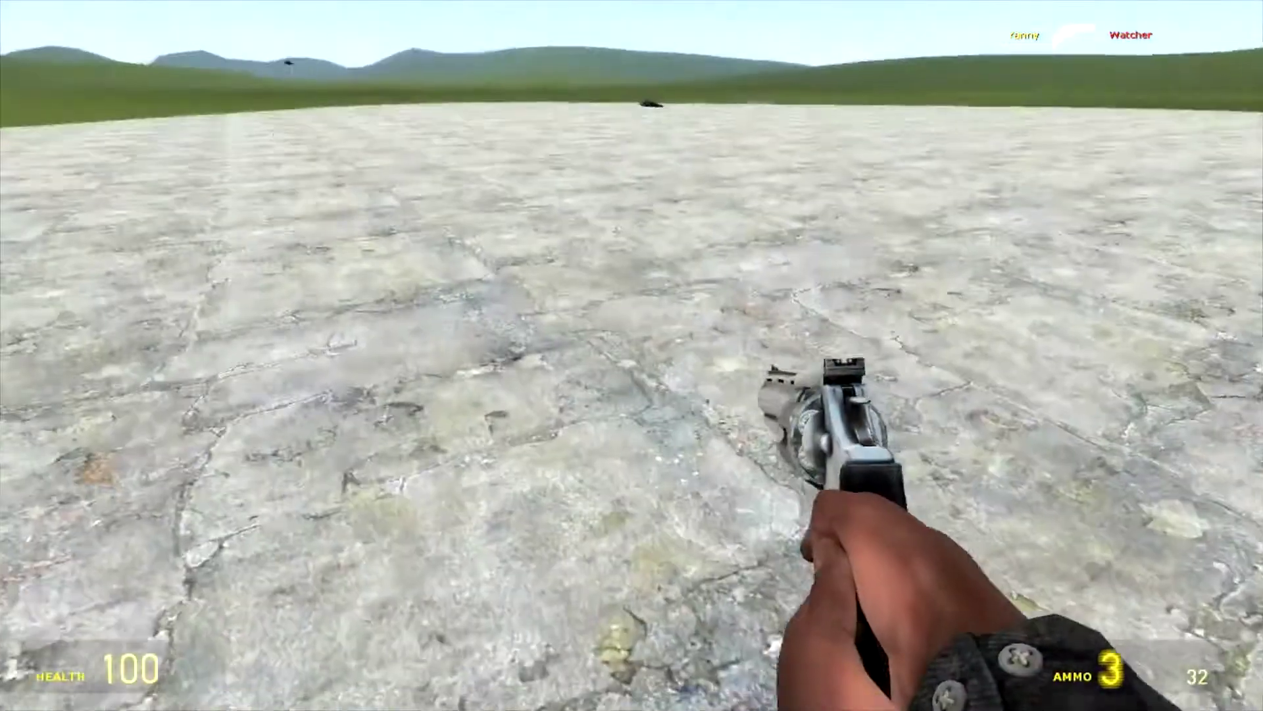
Spawn the Brute, Grunt and Suitor from the Amnesia Servants NPC list.
{"action": "key", "text": "q"}
{"action": "key", "text": "q"}
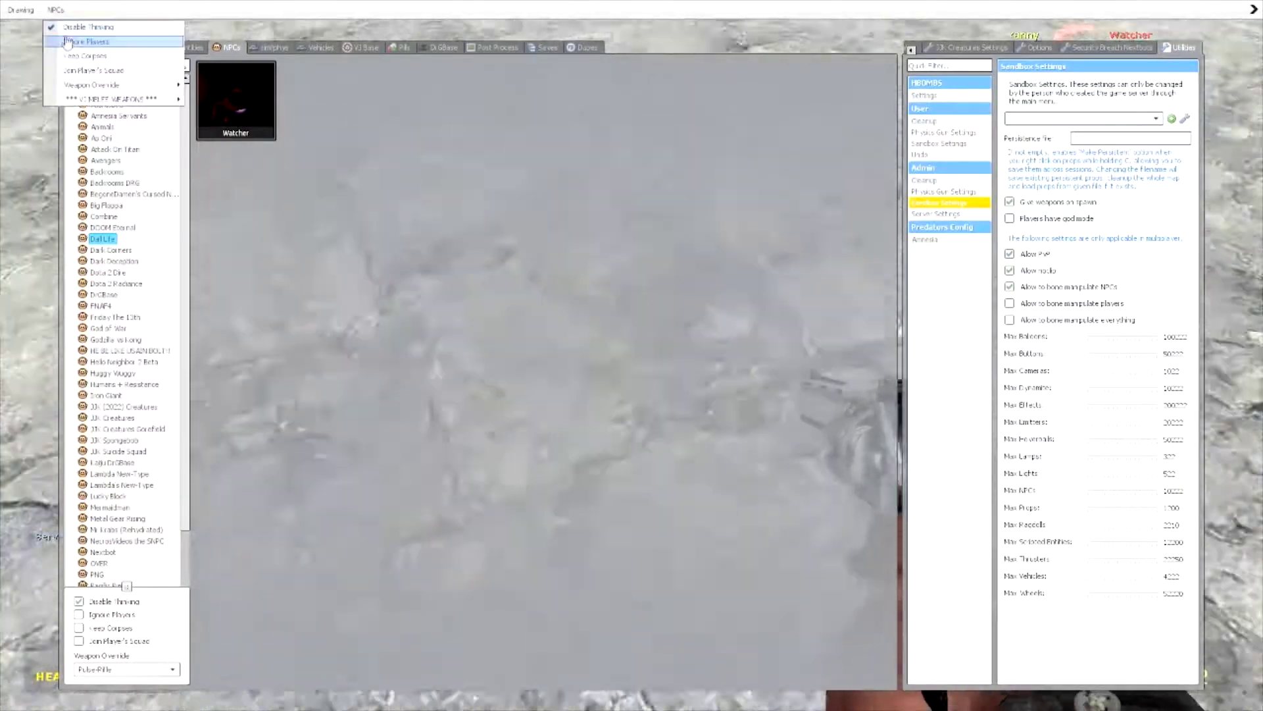
{"action": "left_click", "coordinate": [137, 116]}
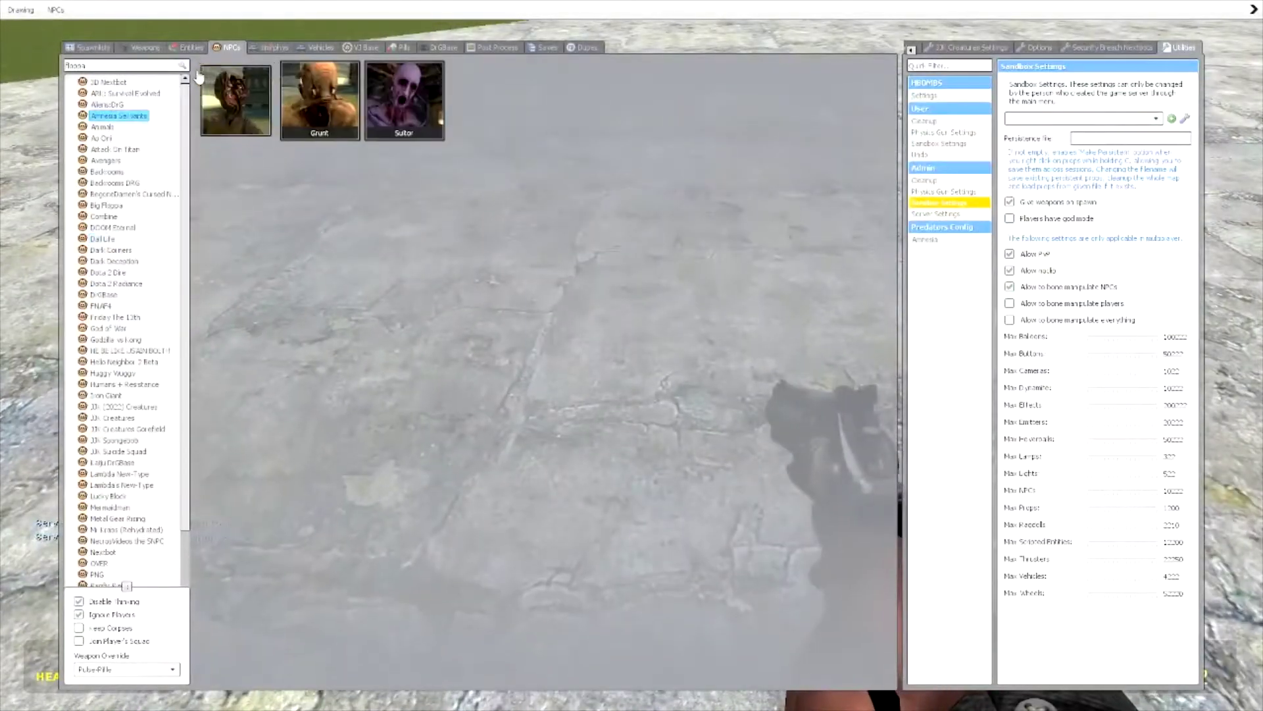
{"action": "left_click", "coordinate": [235, 99]}
{"action": "left_click", "coordinate": [319, 98]}
{"action": "left_click", "coordinate": [404, 99]}
{"action": "key", "text": "q"}
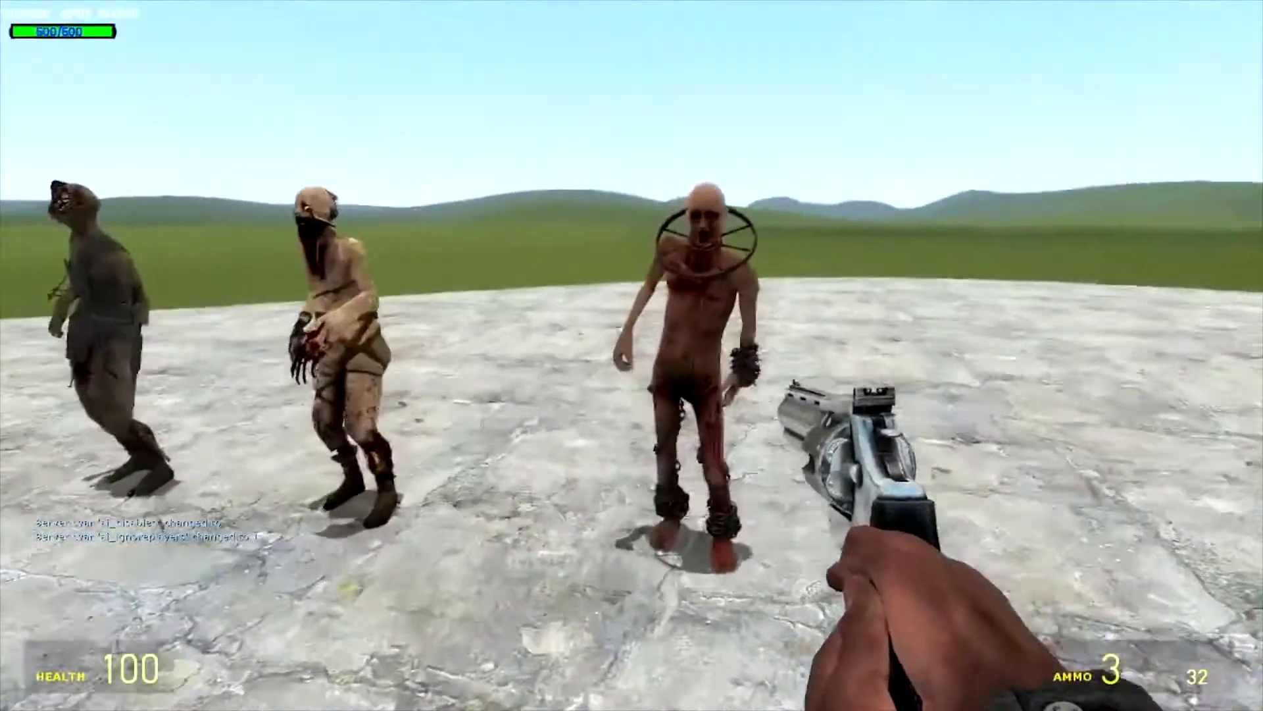
{"action": "scroll", "coordinate": [632, 355], "scroll_direction": "up", "scroll_amount": 1}
Take the Possessor from the DrGBase weapons in the spawn menu.
{"action": "key", "text": "c"}
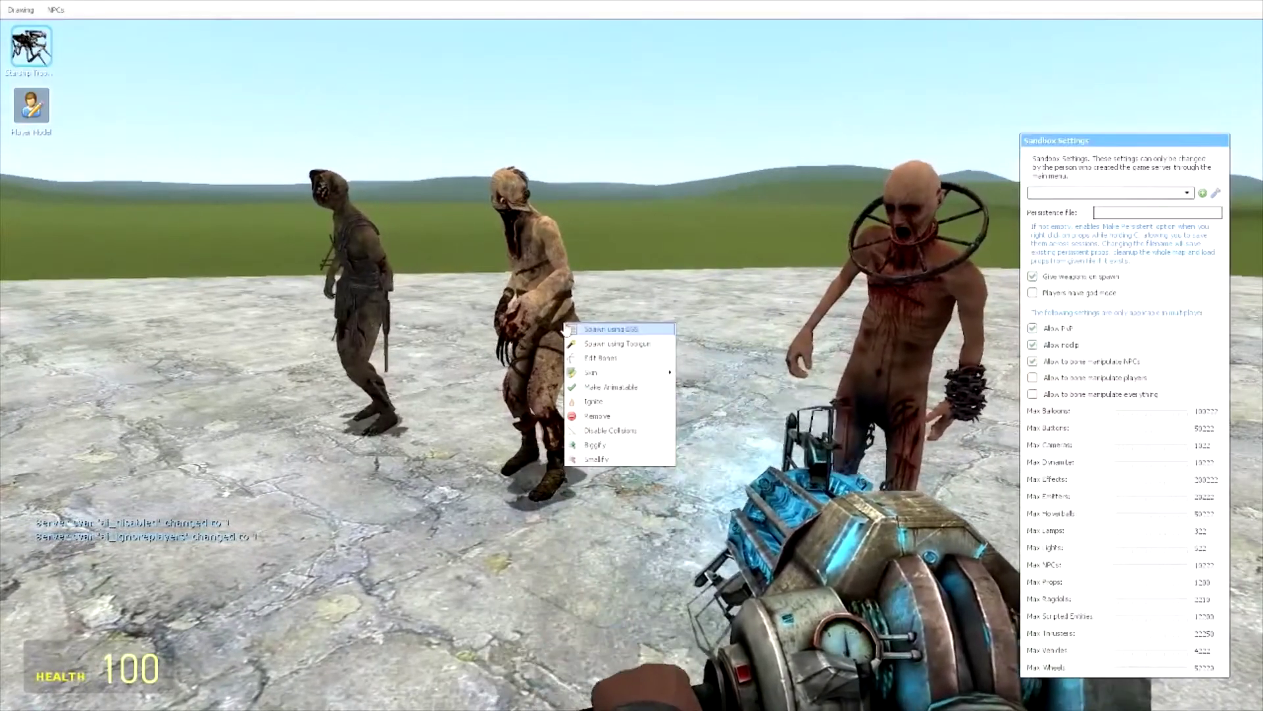
{"action": "key", "text": "q"}
{"action": "left_click", "coordinate": [158, 48]}
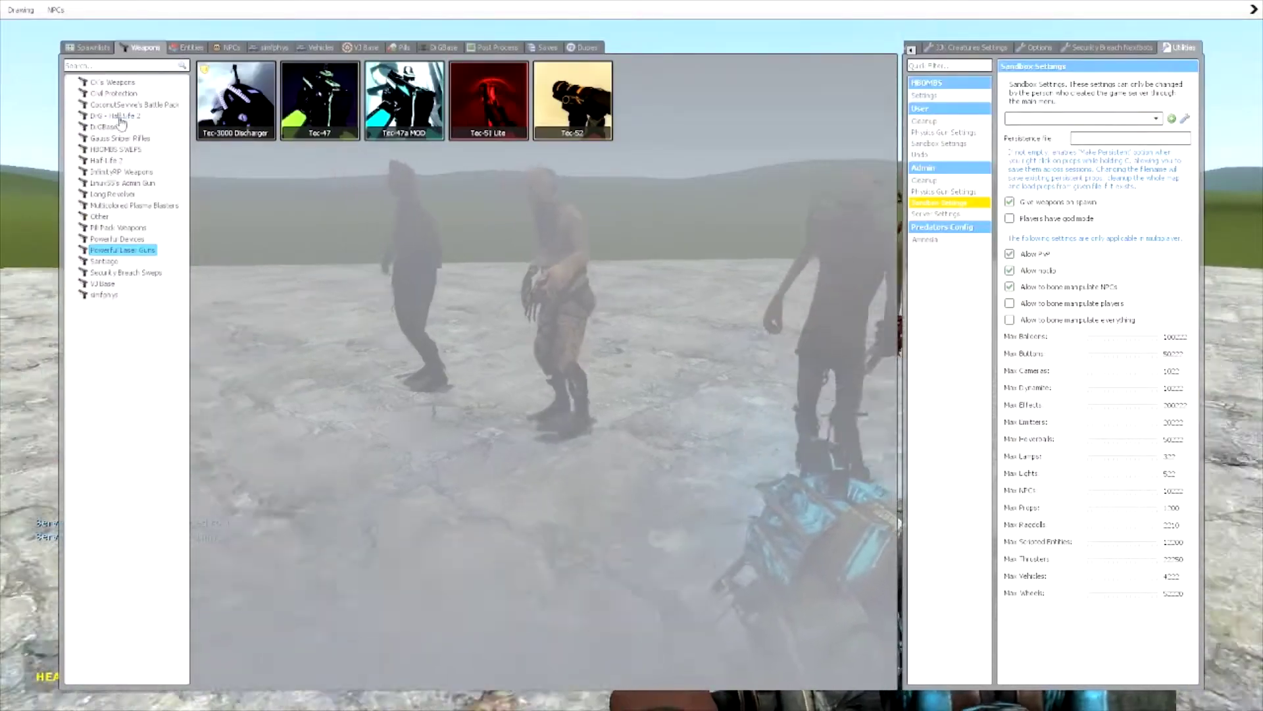
{"action": "left_click", "coordinate": [104, 127]}
{"action": "left_click", "coordinate": [236, 128]}
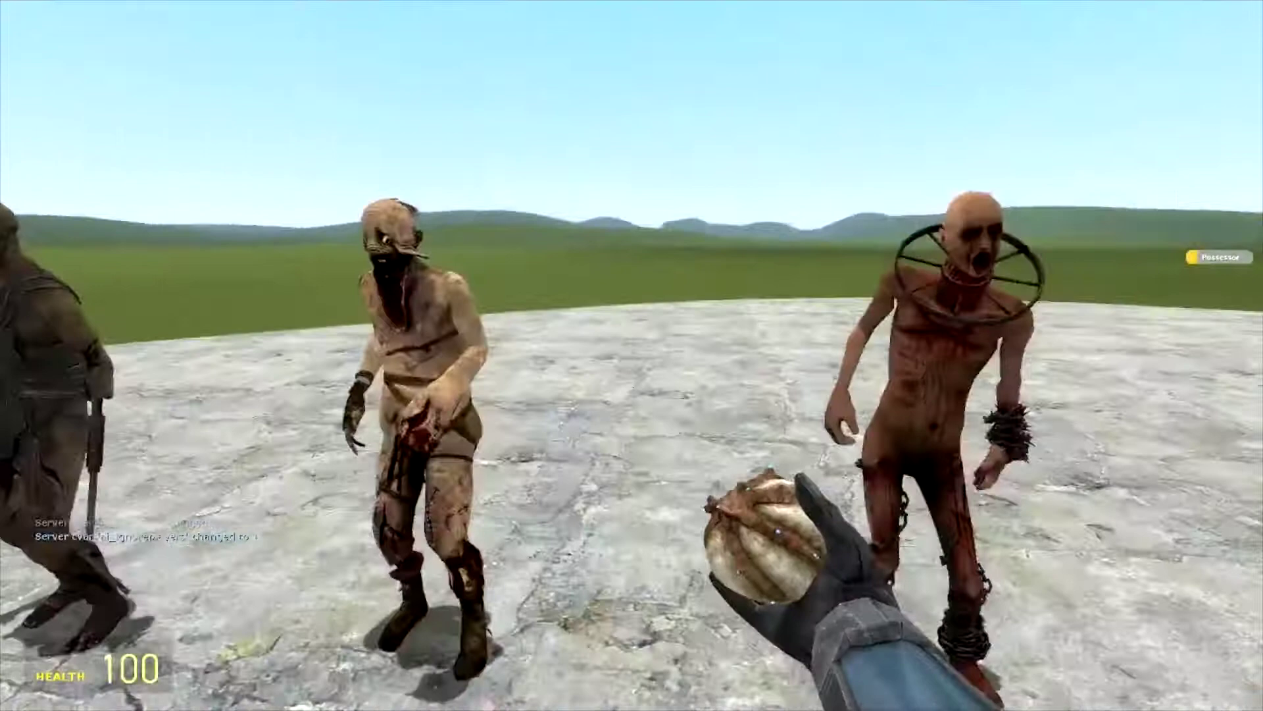
Spawn a Dark Life Watcher and untick Disable Thinking so the NPCs fight.
{"action": "key", "text": "1"}
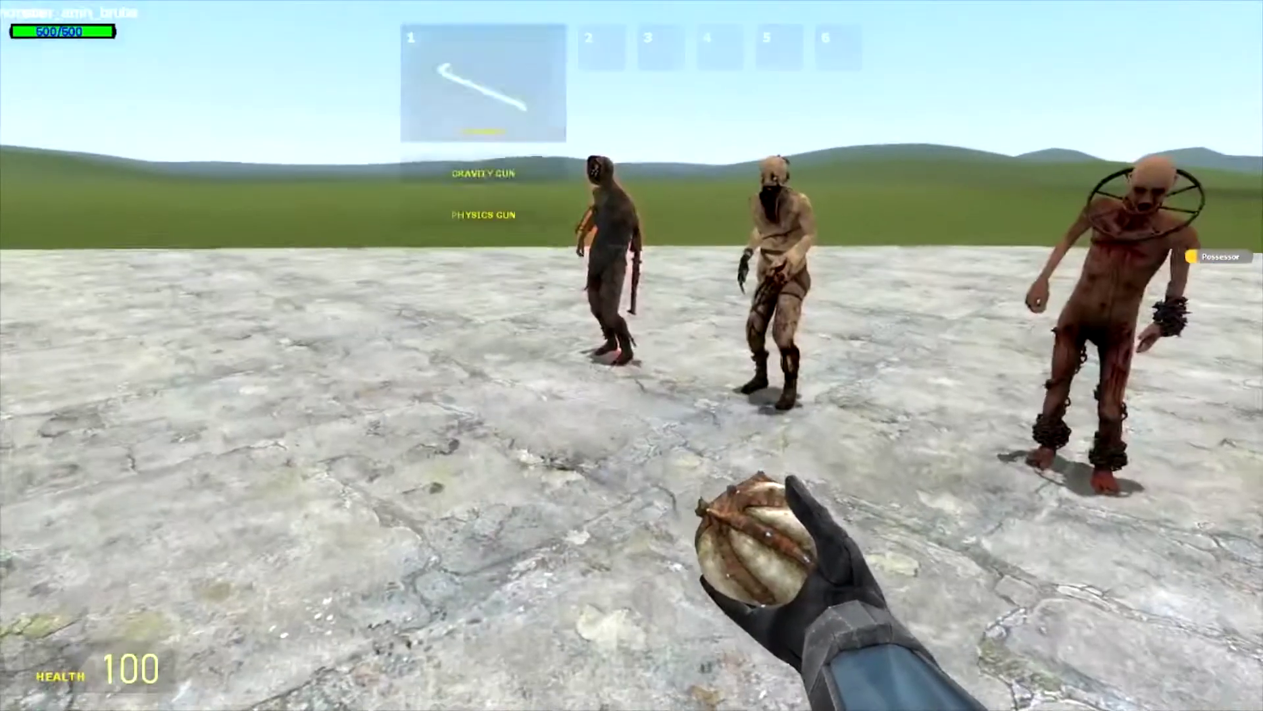
{"action": "key", "text": "q"}
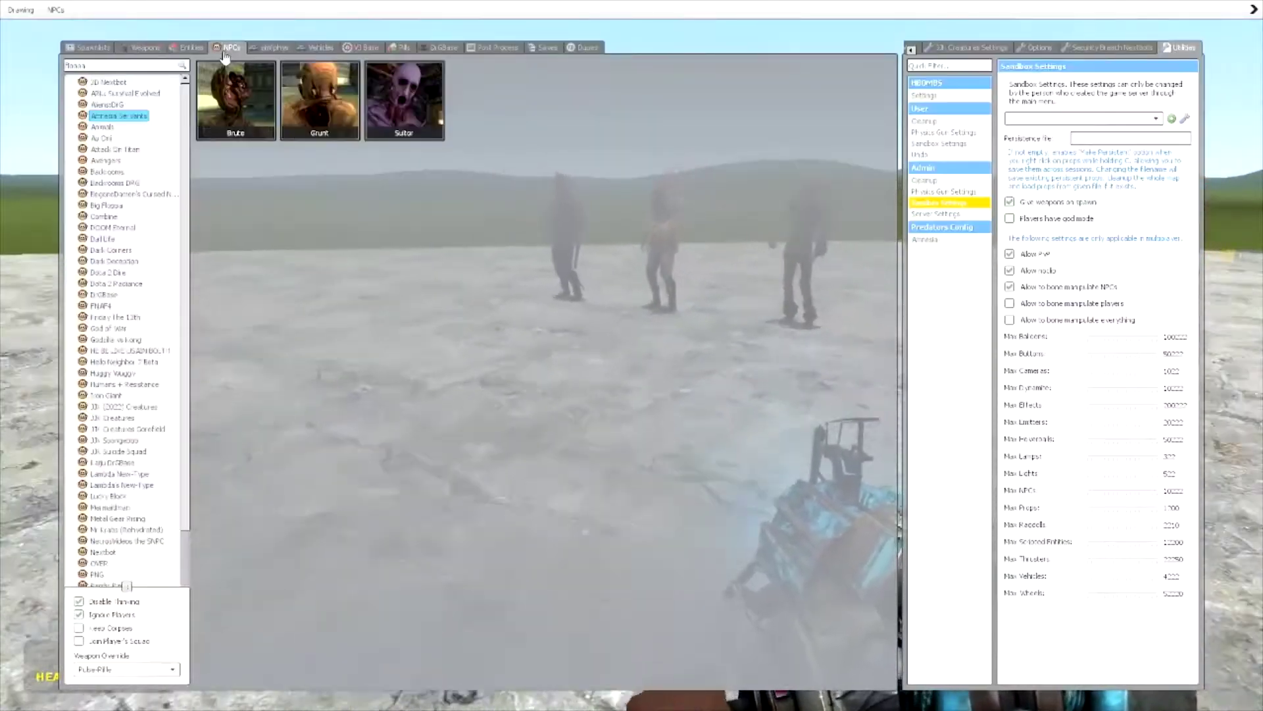
{"action": "left_click", "coordinate": [99, 239]}
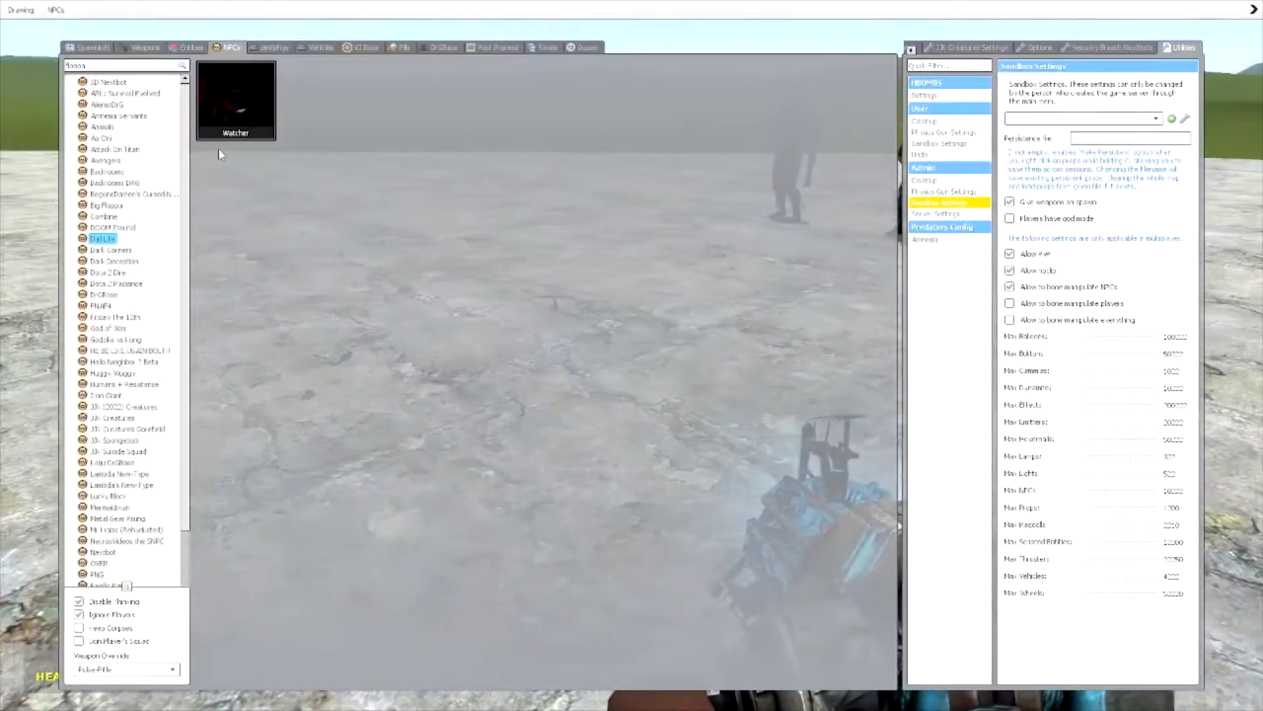
{"action": "left_click", "coordinate": [236, 98]}
{"action": "key", "text": "q"}
{"action": "left_click", "coordinate": [73, 28]}
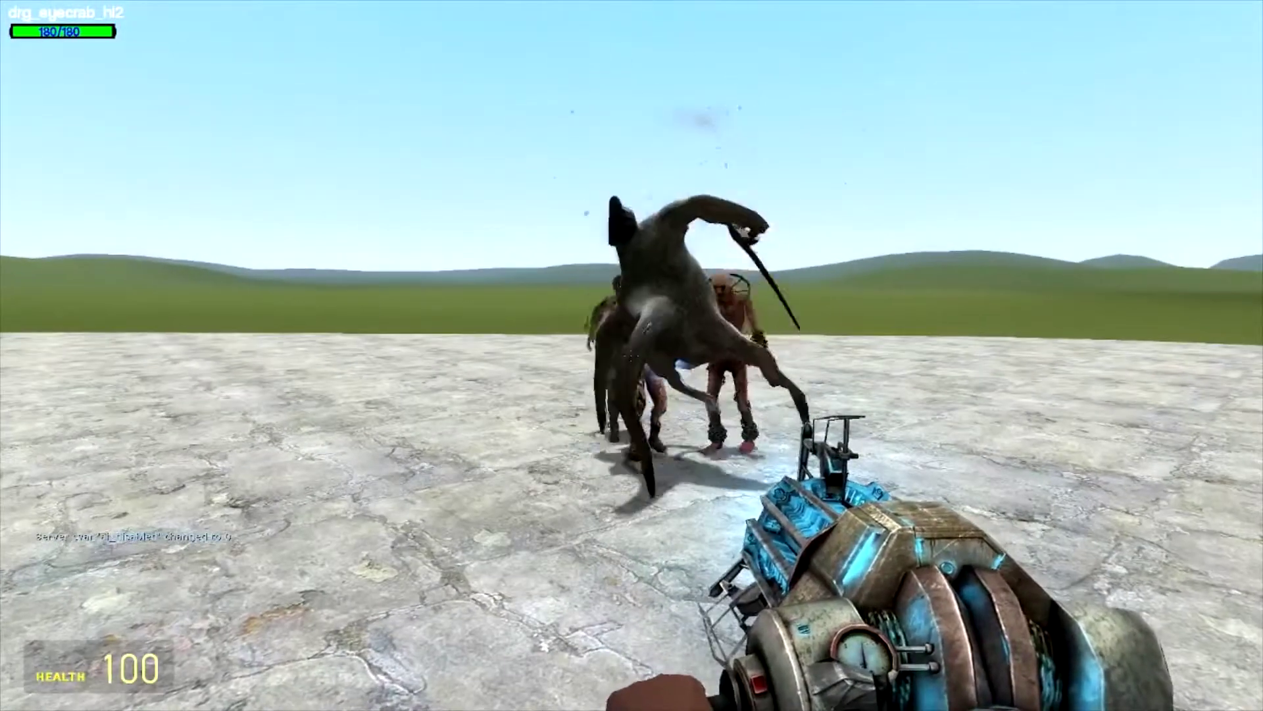
Equip the crossbow.
{"action": "key", "text": "3"}
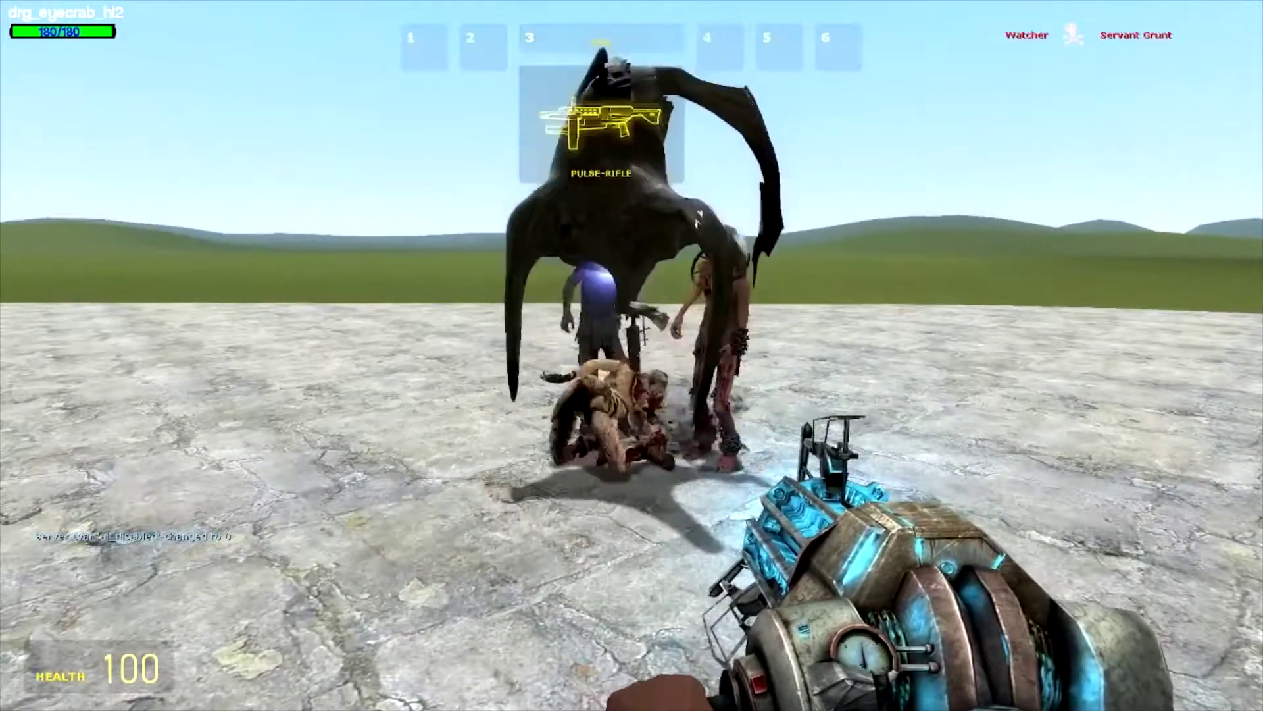
{"action": "key", "text": "4"}
{"action": "key", "text": "4"}
{"action": "left_click", "coordinate": [631, 355]}
Shoot the Watcher with the crossbow and undo the Brute, Grunt and Suitor with Z.
{"action": "key", "text": "c"}
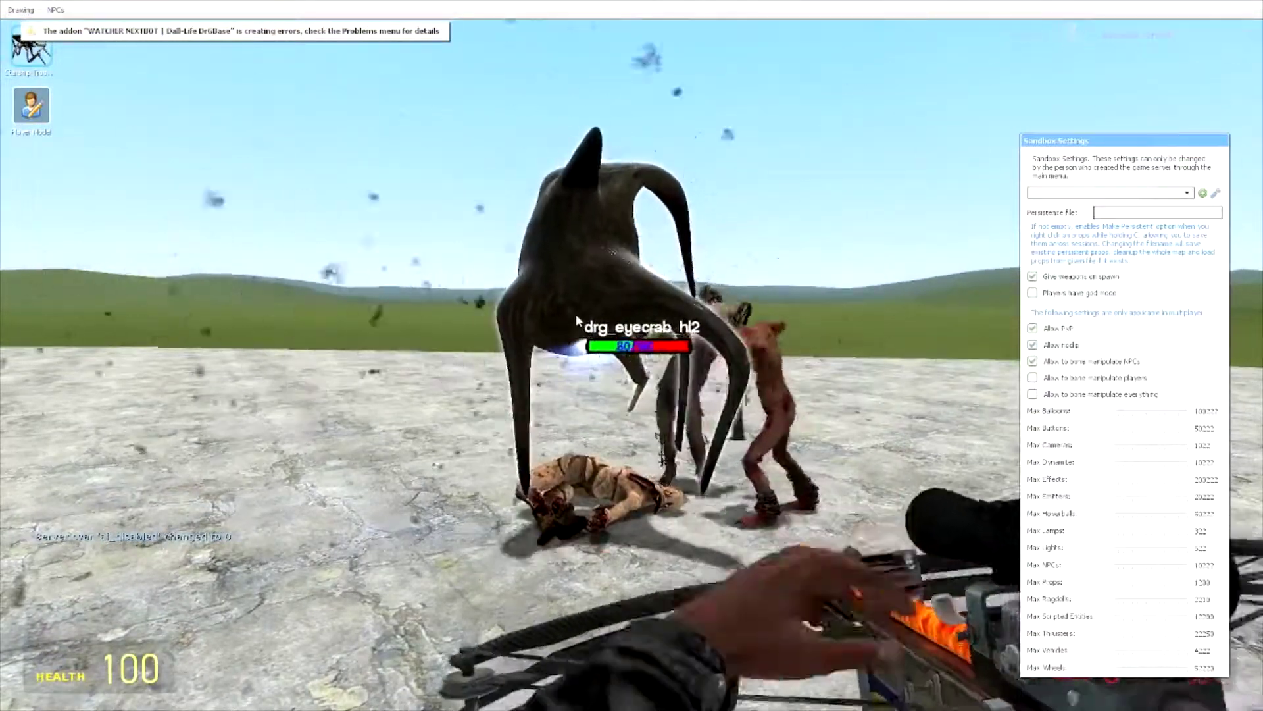
{"action": "left_click", "coordinate": [576, 314]}
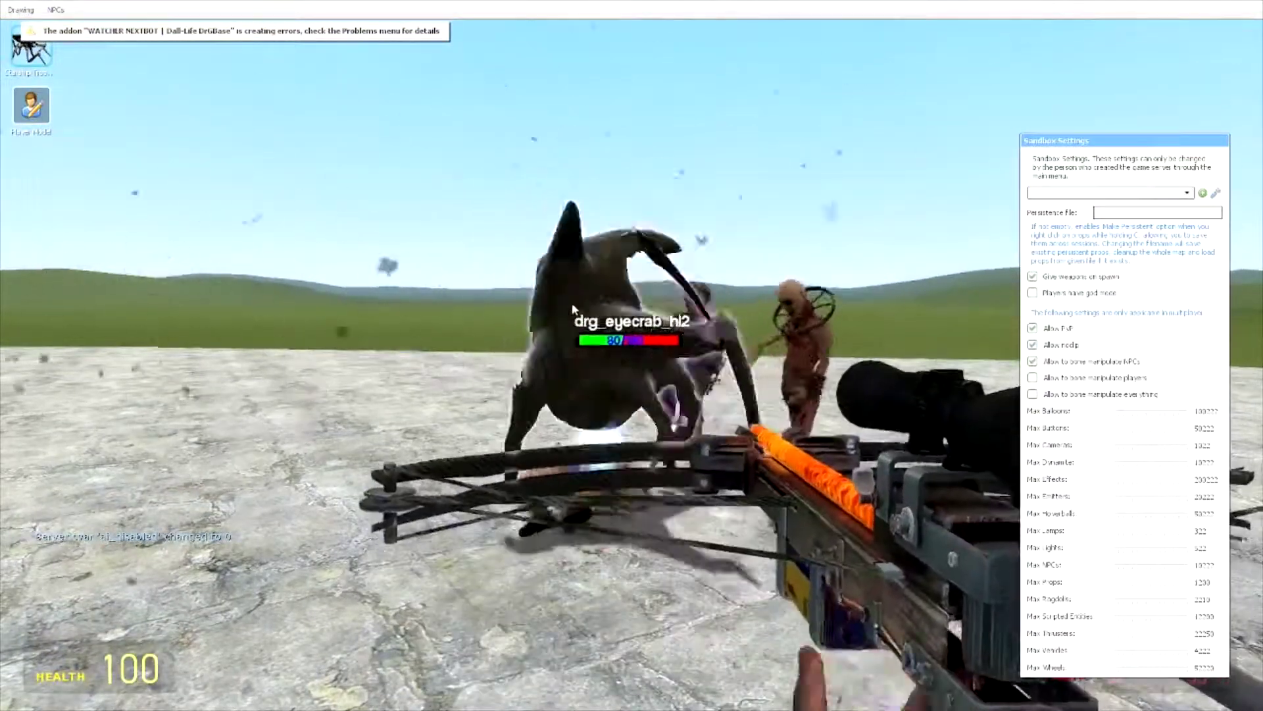
{"action": "key", "text": "c"}
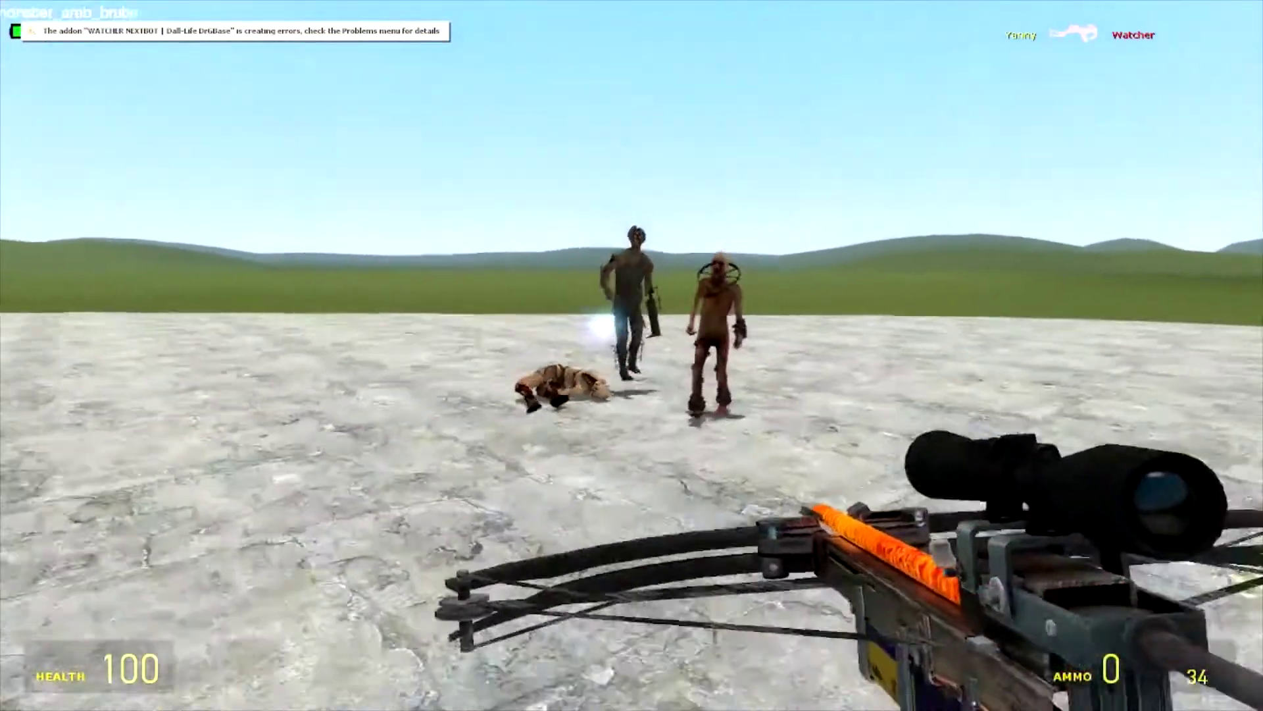
{"action": "scroll", "coordinate": [632, 355], "scroll_direction": "up", "scroll_amount": 3}
{"action": "key", "text": "z"}
{"action": "key", "text": "z"}
{"action": "key", "text": "z"}
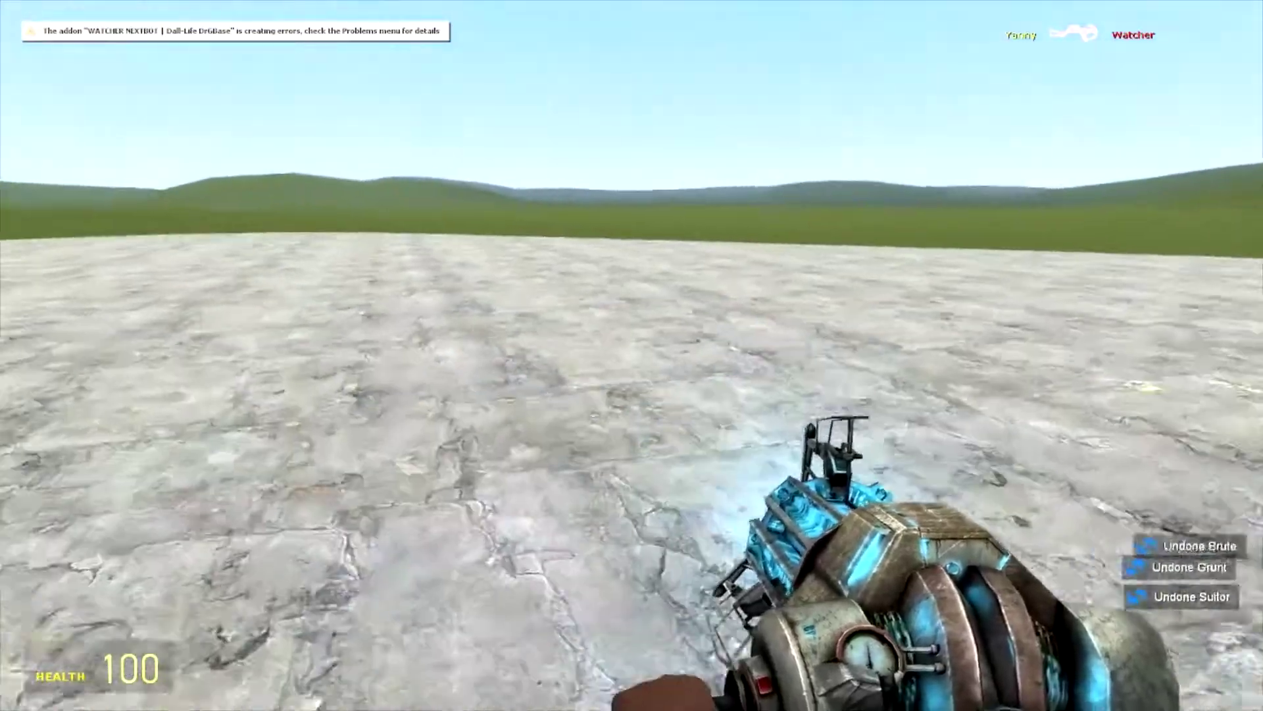